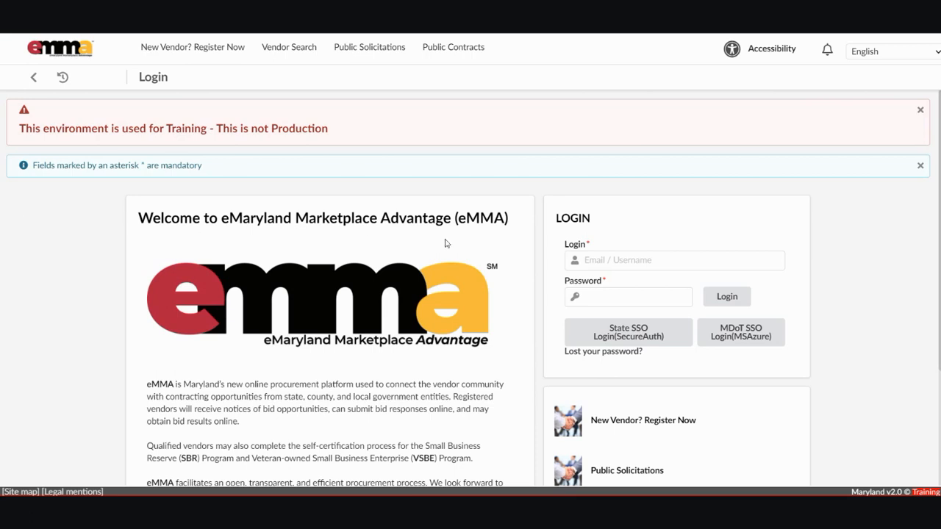
Log in to the training site with the saved user e-mail and the account password.
click(658, 260)
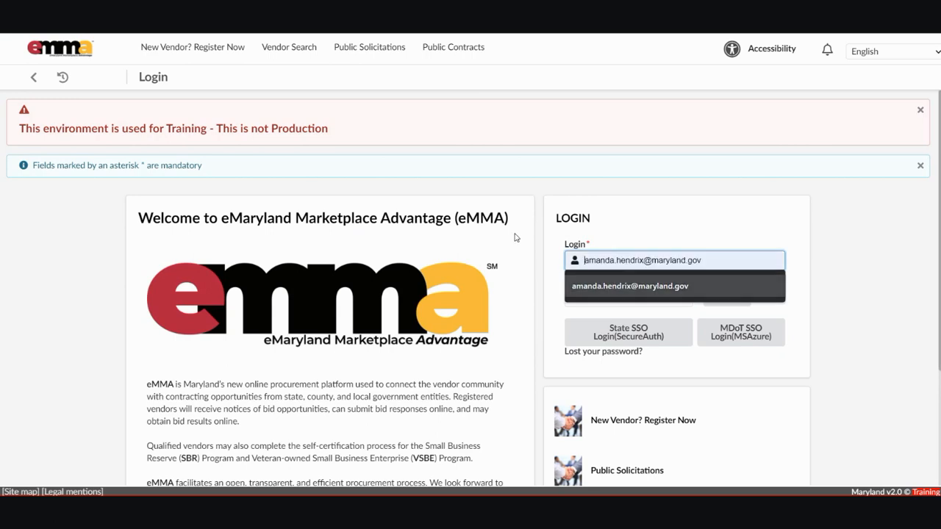
click(645, 289)
click(600, 297)
text(•••••••••••••)
key(Return)
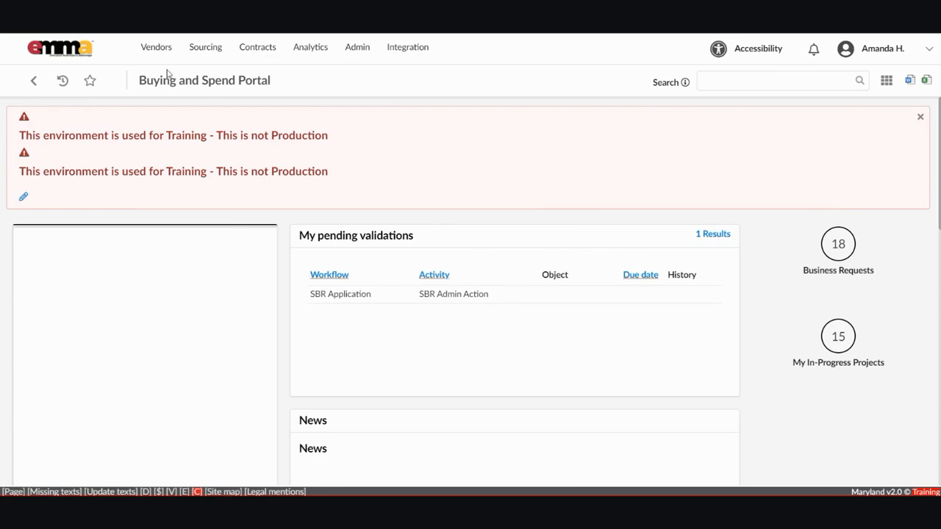
Open the Dog Grooming for K-9 Units sourcing project from the sourcing projects list.
mouse_move(185, 47)
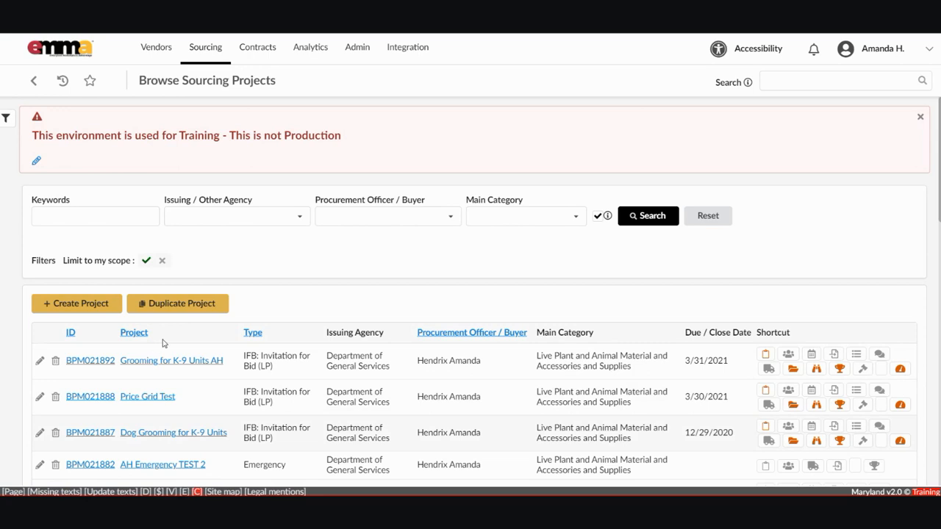
click(166, 432)
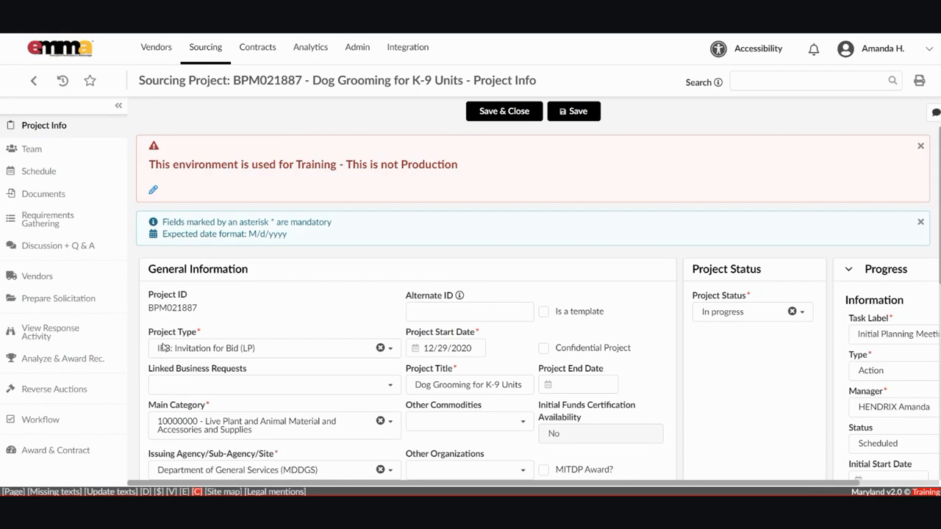
Open Analyze & Award Rec. and confirm qualifying the award to the Smoochie's Poochies response.
click(44, 359)
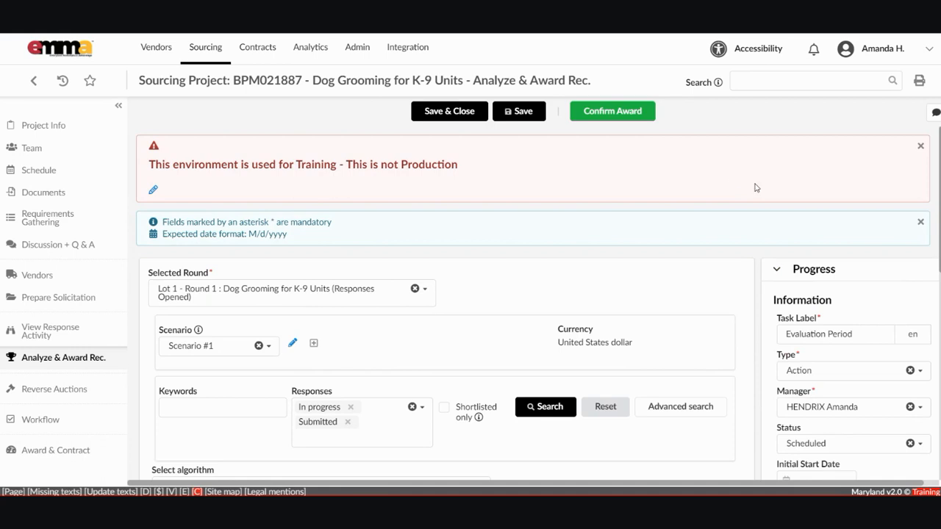
scroll(753, 183, down, 5)
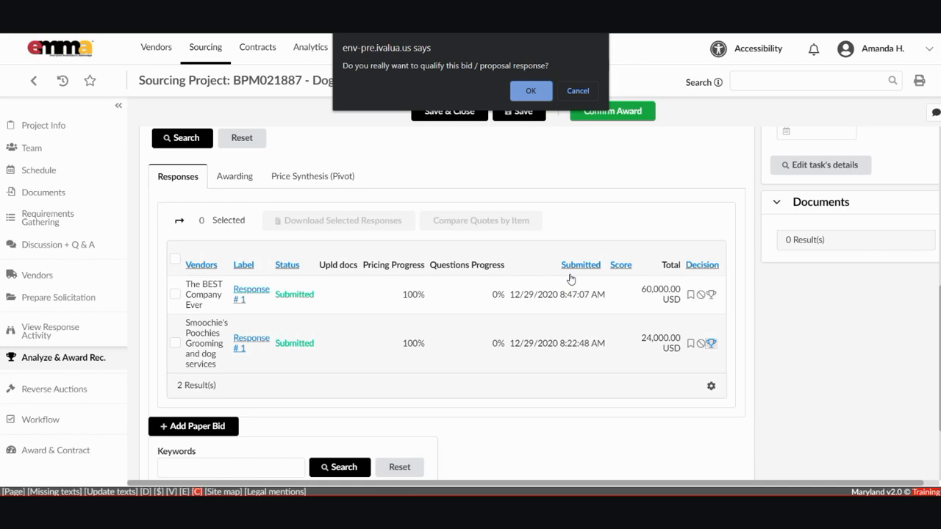
click(529, 89)
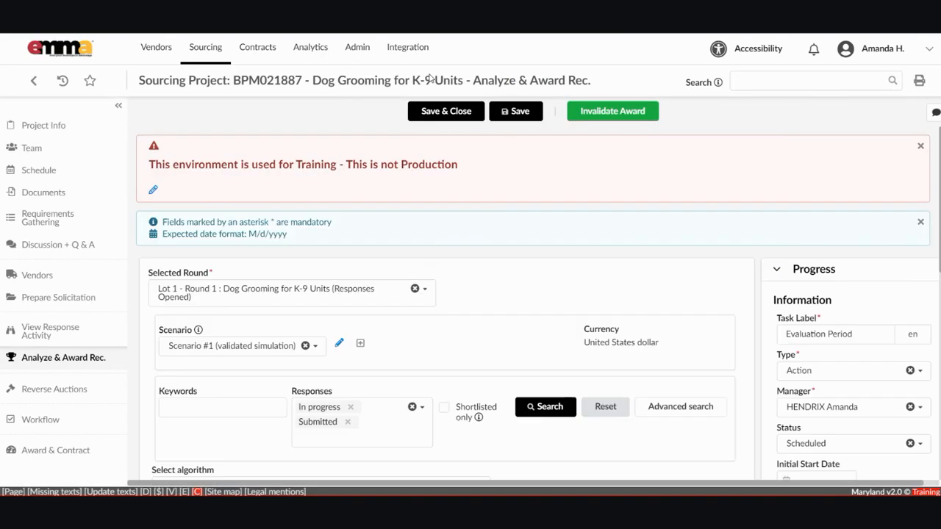
Review the awarded responses, then open the project Workflow and examine the approval flowchart and approval history.
scroll(754, 130, down, 4)
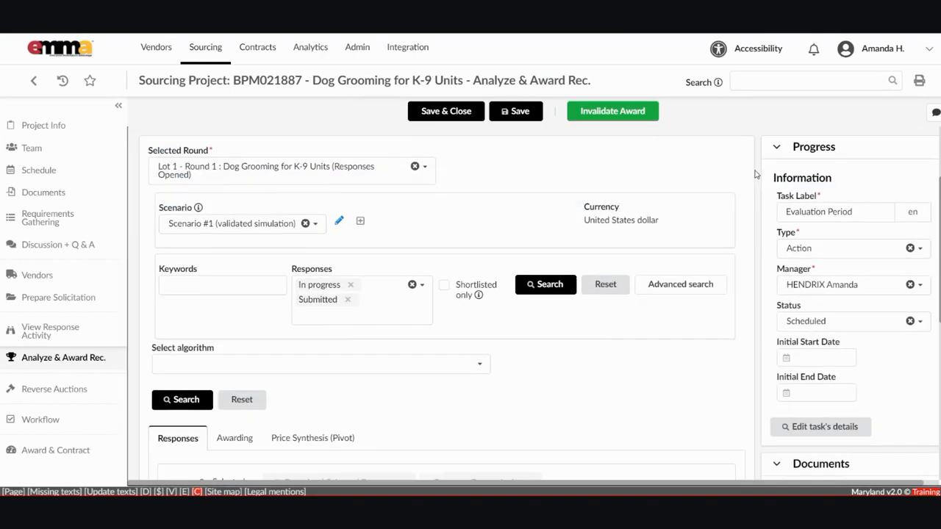
scroll(755, 226, down, 1)
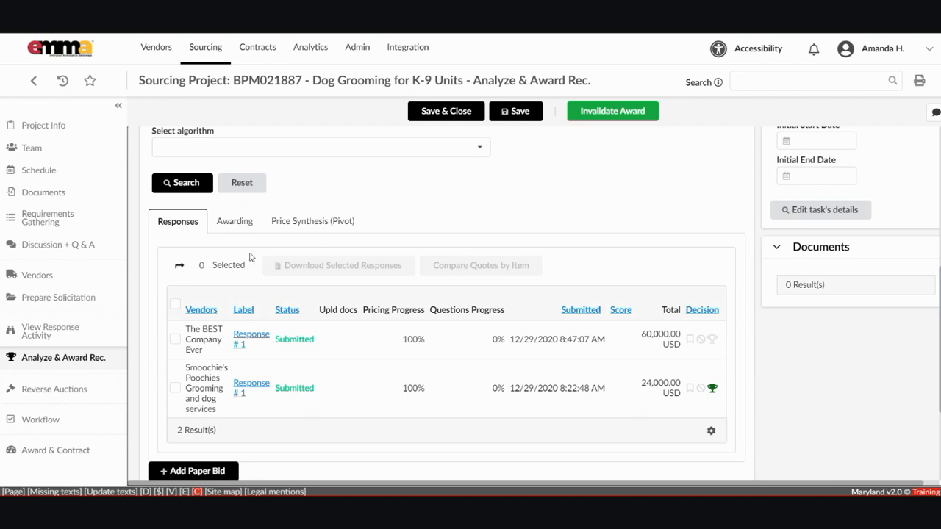
click(40, 419)
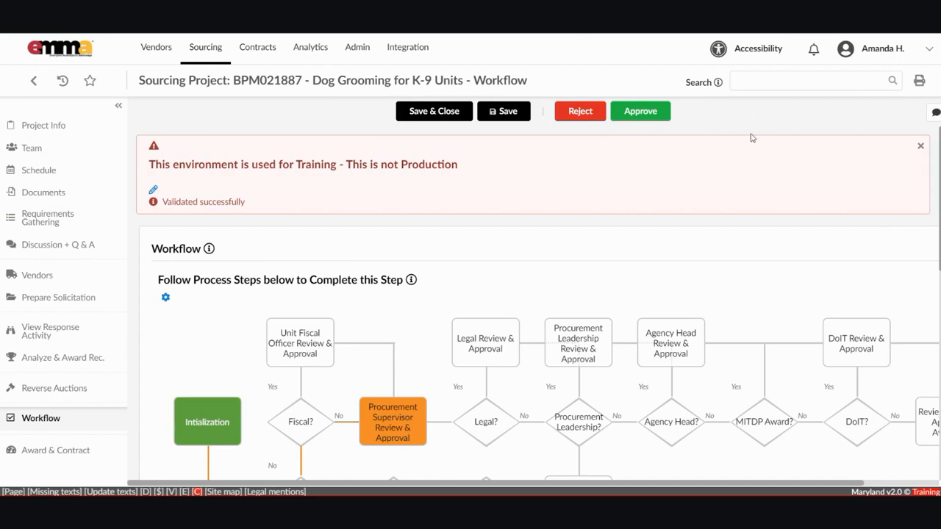
scroll(751, 139, down, 4)
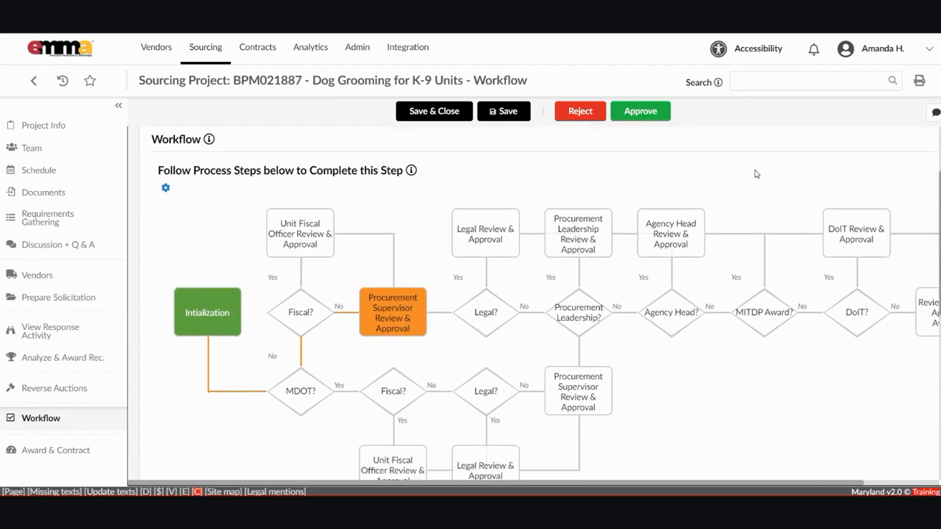
scroll(755, 236, down, 2)
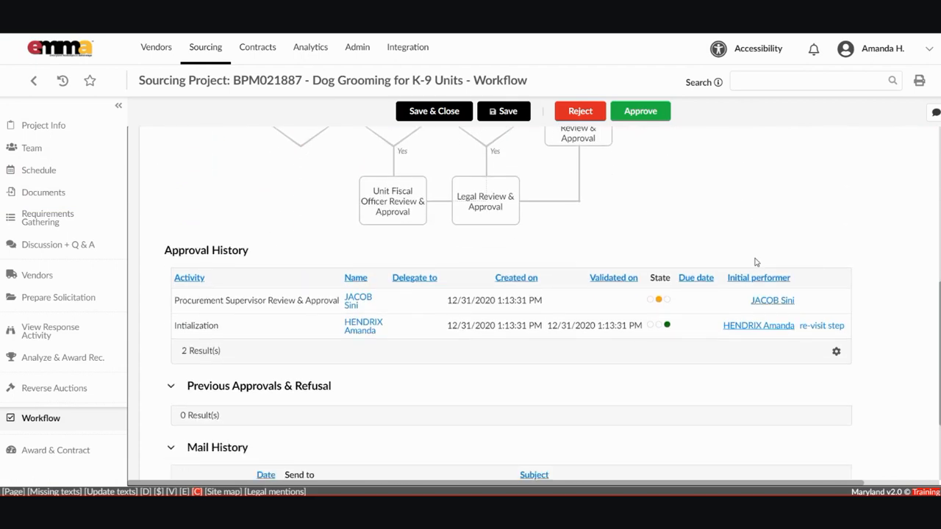
scroll(755, 261, down, 2)
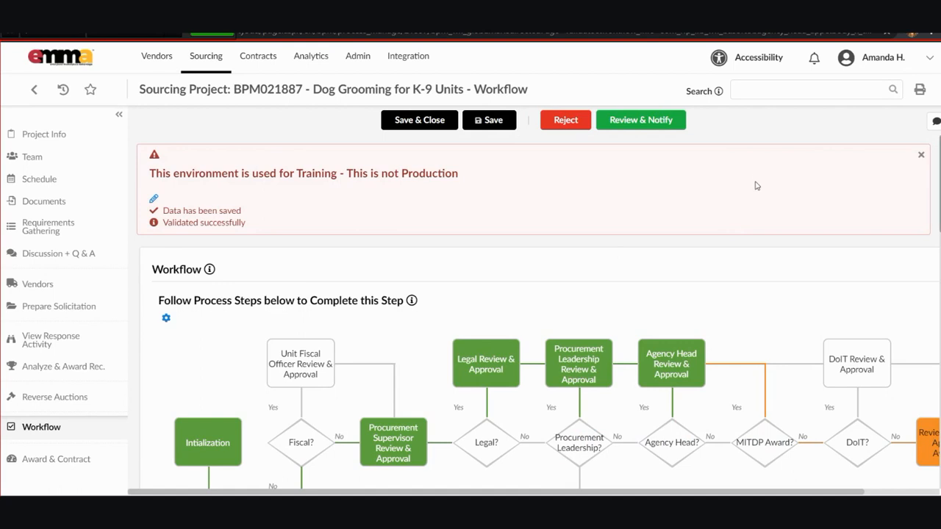
Examine the approved steps in the workflow chart and the approval history table.
scroll(753, 191, down, 3)
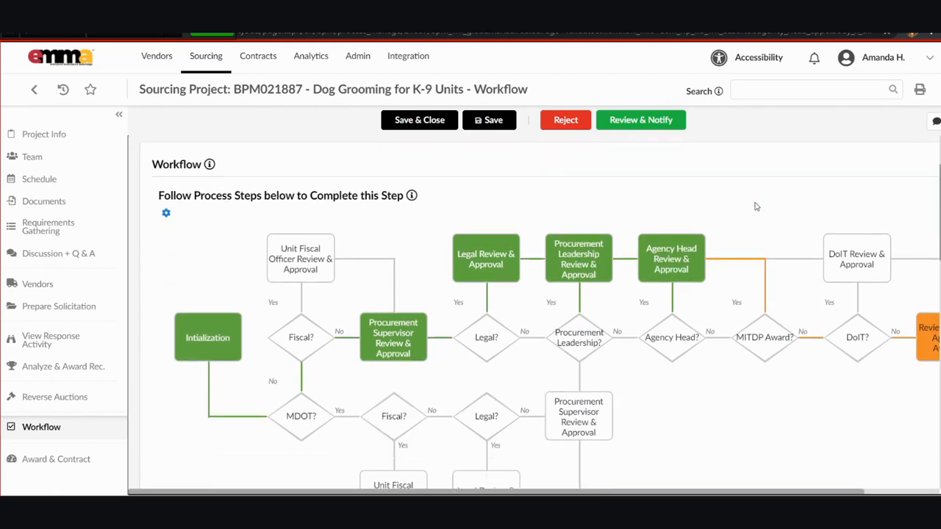
scroll(756, 202, up, 2)
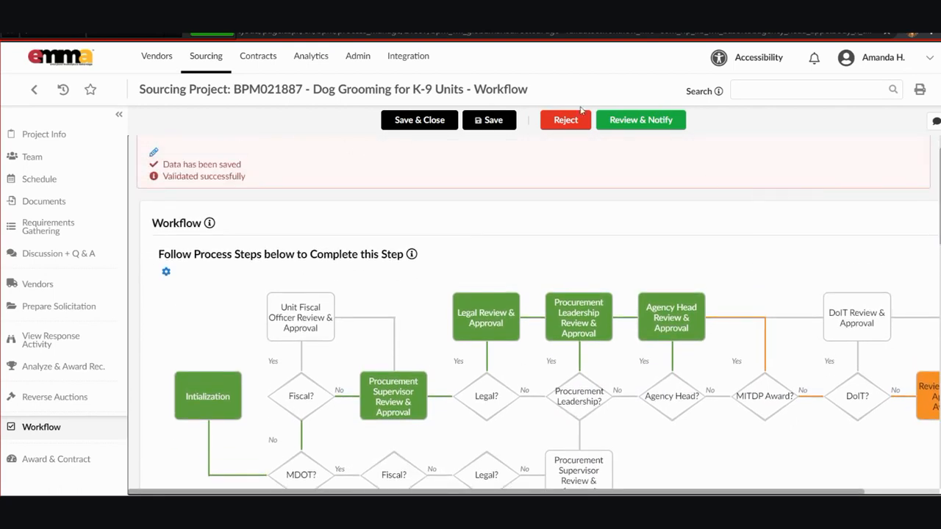
scroll(753, 195, down, 1)
scroll(753, 199, down, 6)
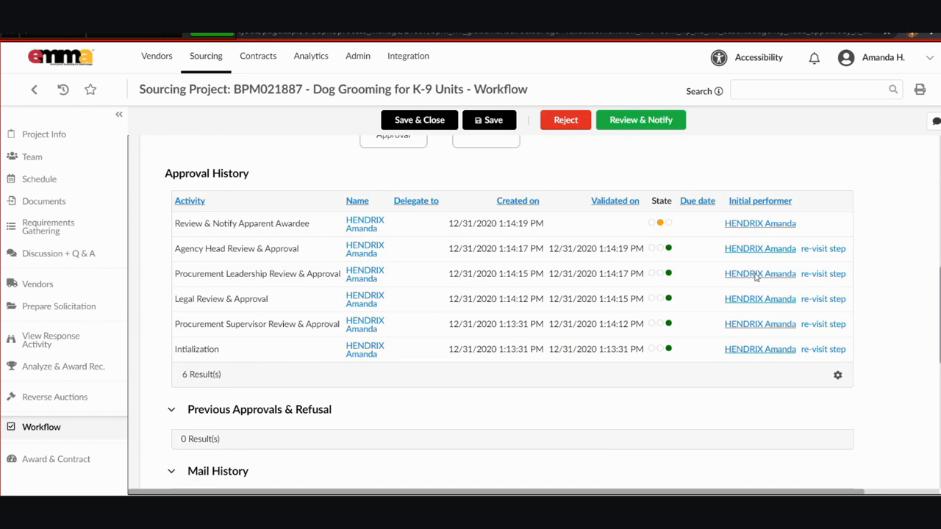
scroll(755, 276, up, 8)
scroll(754, 206, down, 2)
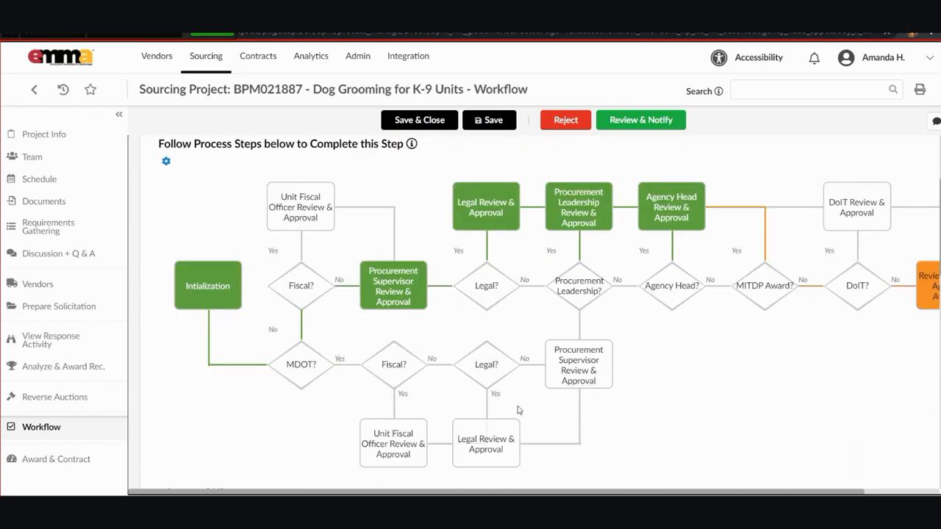
scroll(542, 399, right, 2)
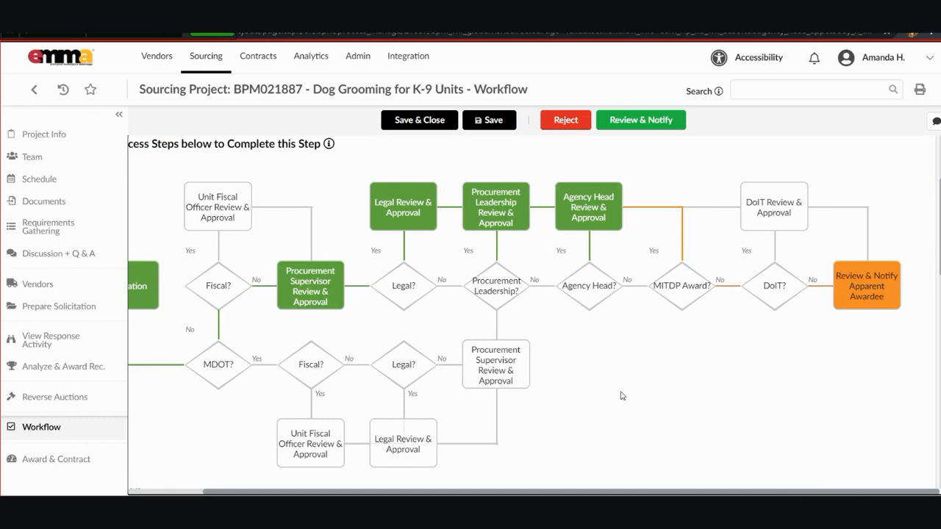
scroll(580, 397, left, 2)
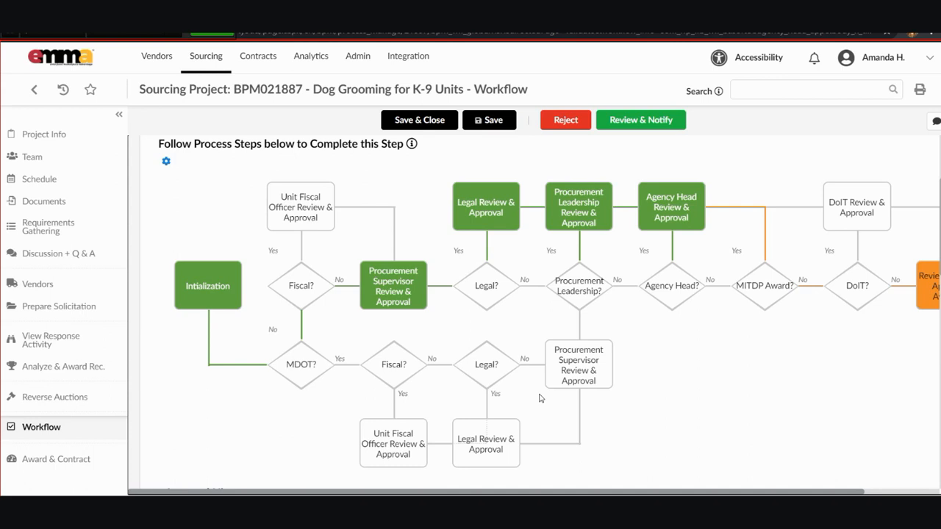
Complete the Review & Notify Apparent Awardee step and open the Award & Contract page.
click(536, 101)
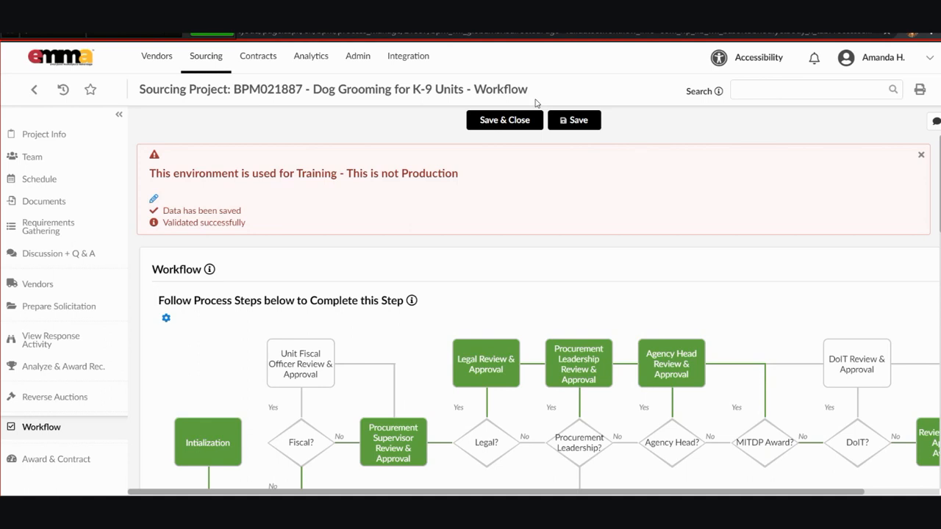
click(63, 366)
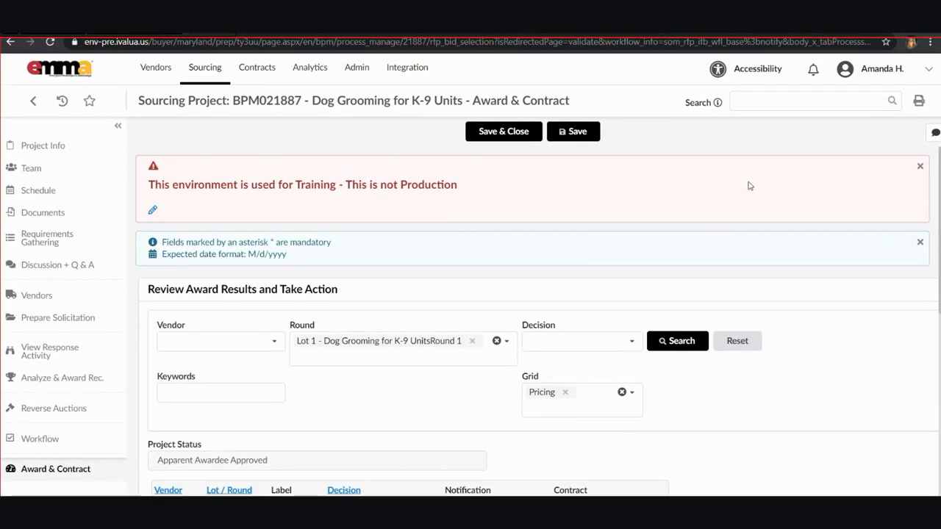
scroll(752, 190, down, 2)
scroll(754, 250, down, 1)
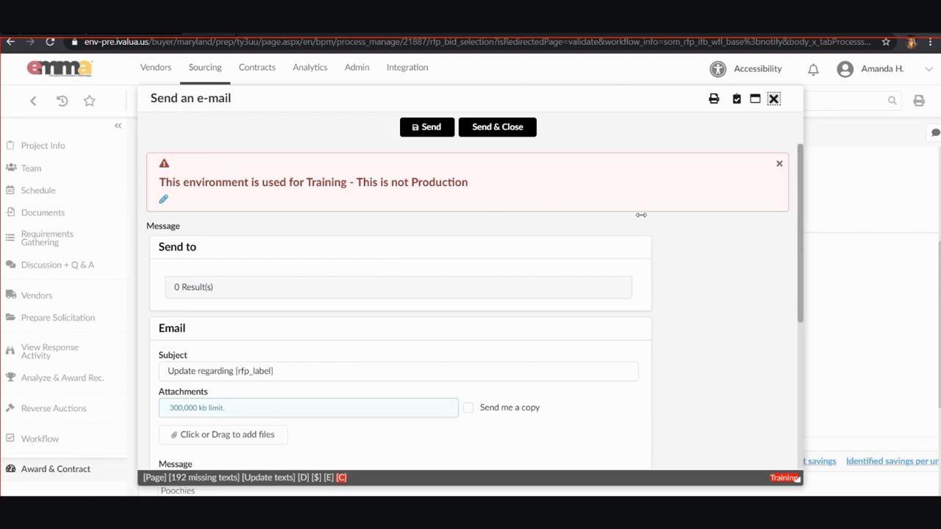
Try to send the awardee notification e-mail, then close the e-mail dialog.
scroll(645, 254, down, 2)
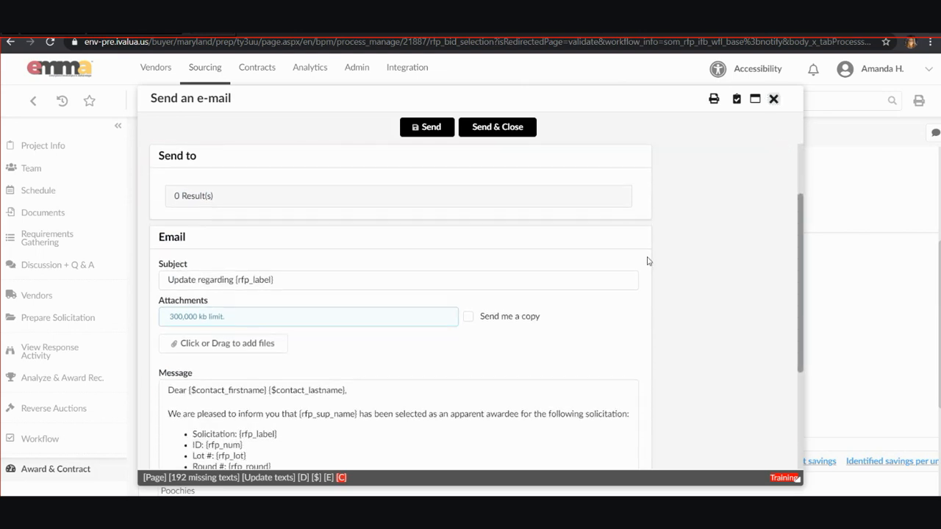
scroll(650, 272, down, 3)
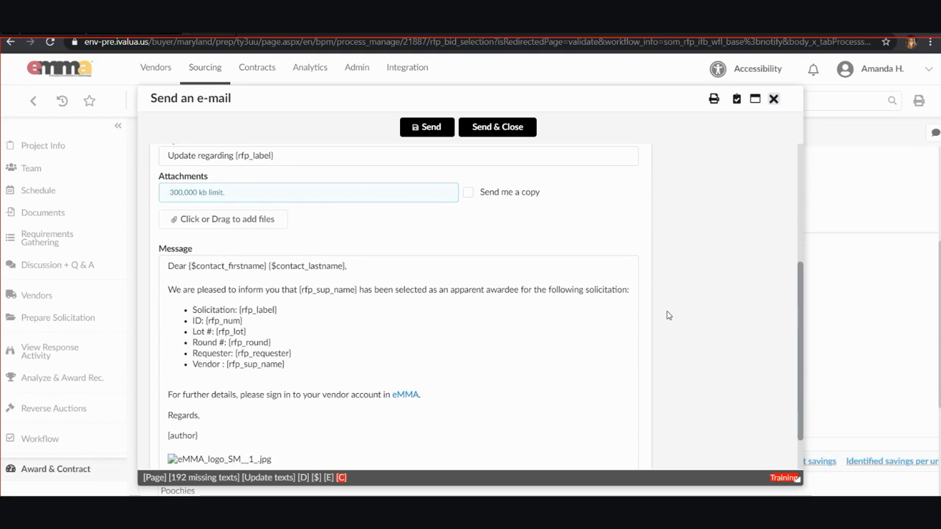
scroll(668, 315, up, 4)
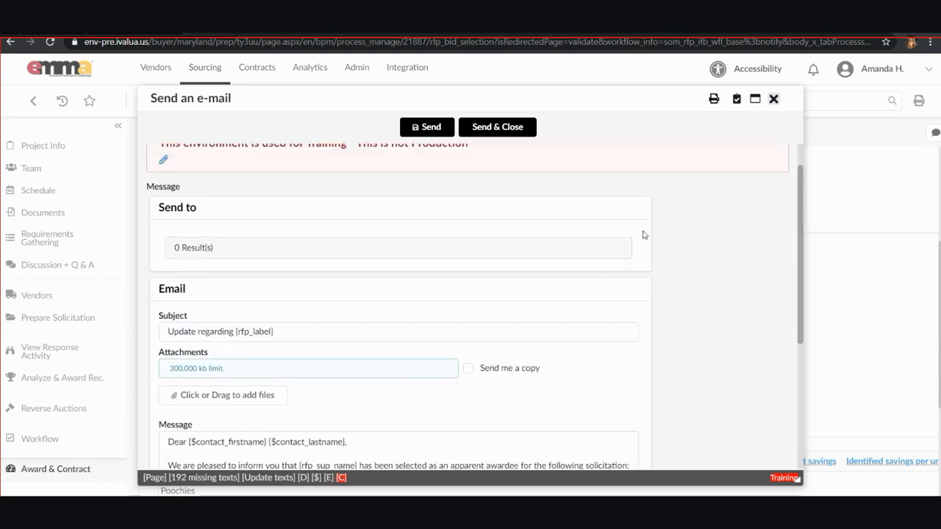
click(390, 115)
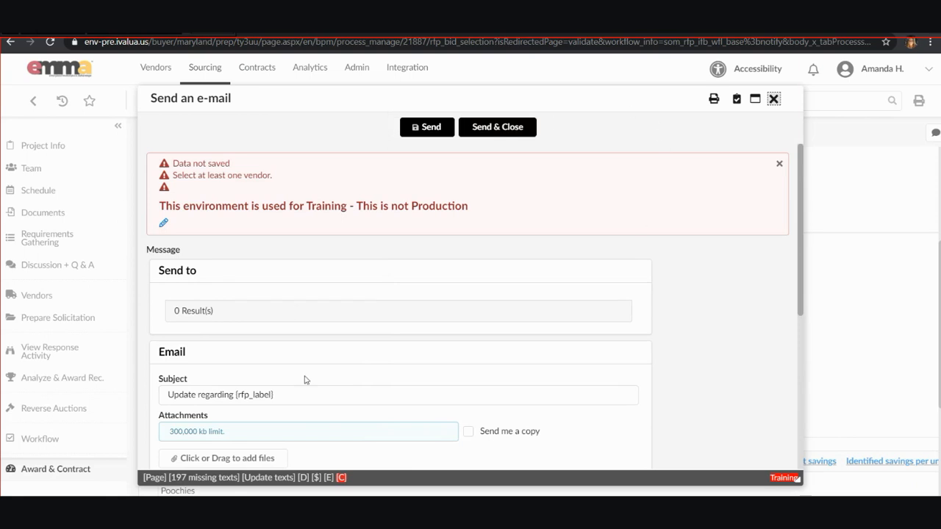
click(773, 98)
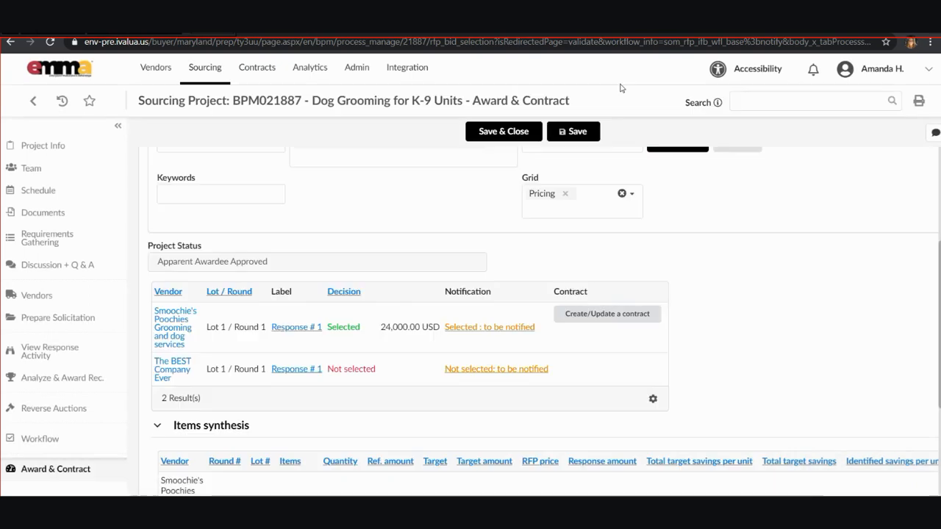